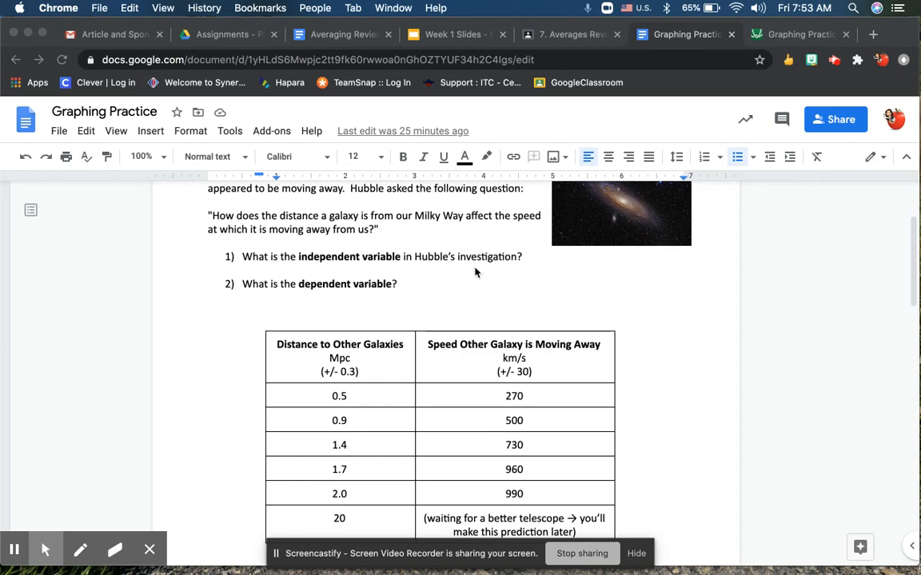
Switch from the Graphing Practice document to its linked Desmos graph and sign out of the current Desmos account.
scroll(511, 402, "down", 5)
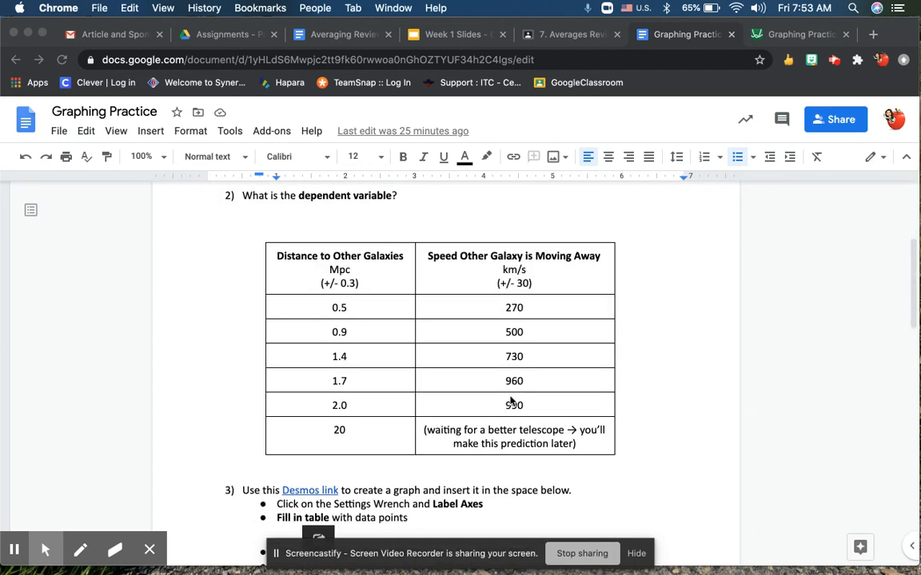
left_click(320, 490)
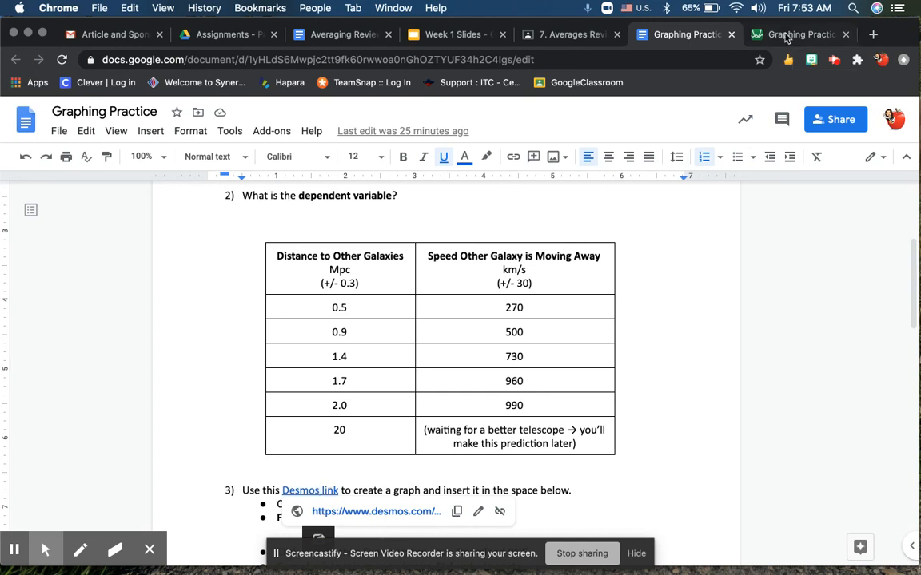
left_click(788, 36)
left_click(808, 114)
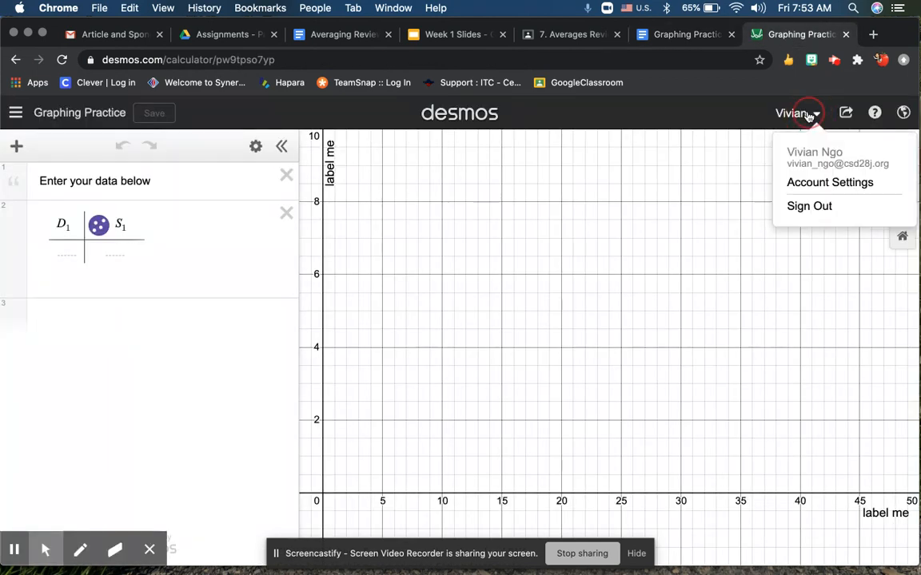
left_click(812, 207)
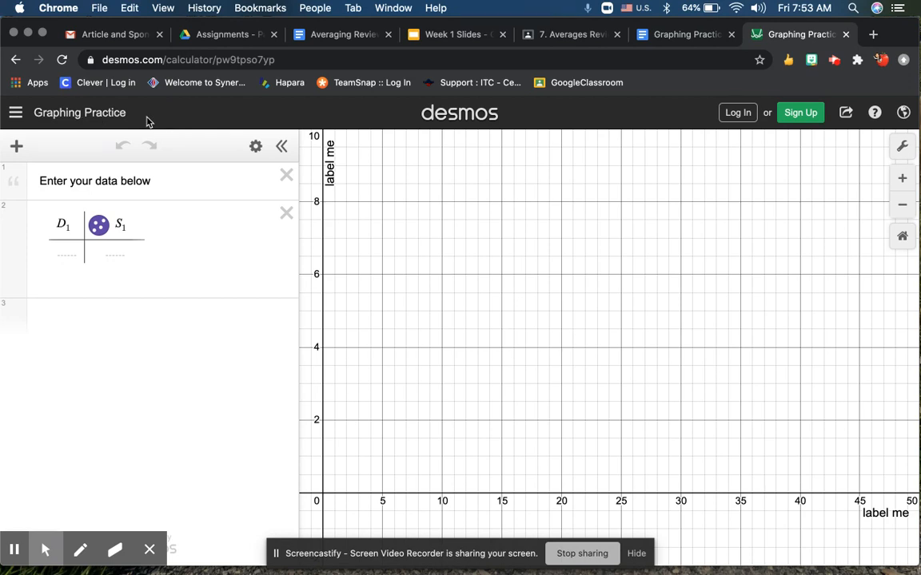
Log in to Desmos with Google using the school account.
left_click(732, 114)
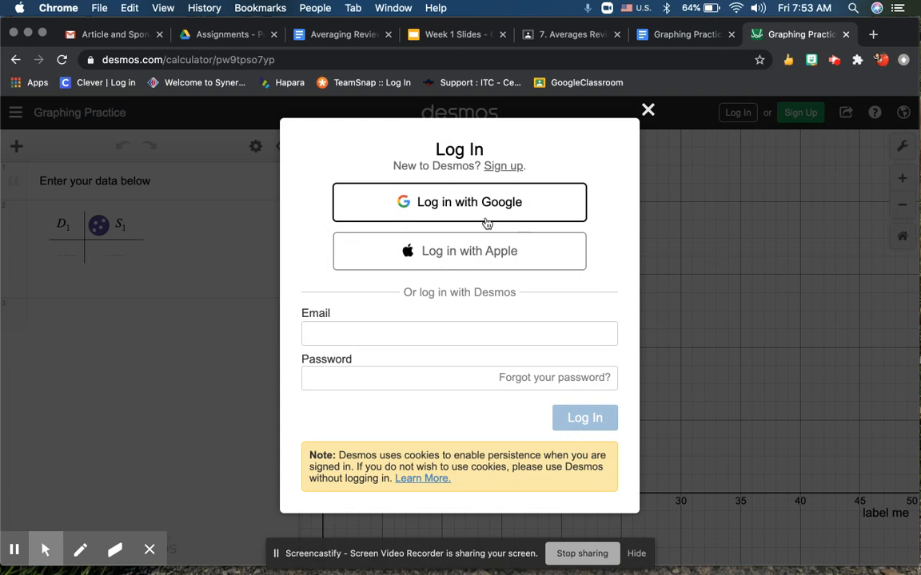
left_click(486, 219)
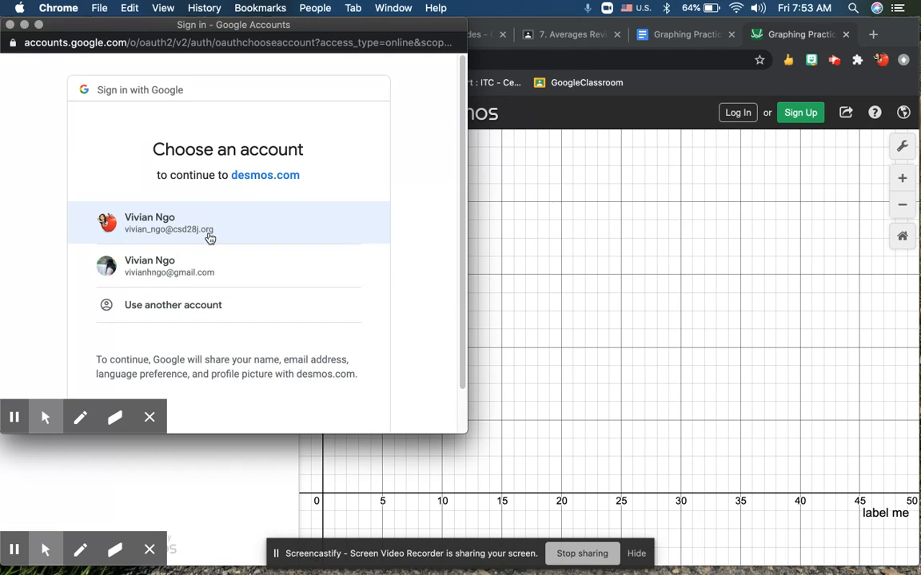
left_click(208, 236)
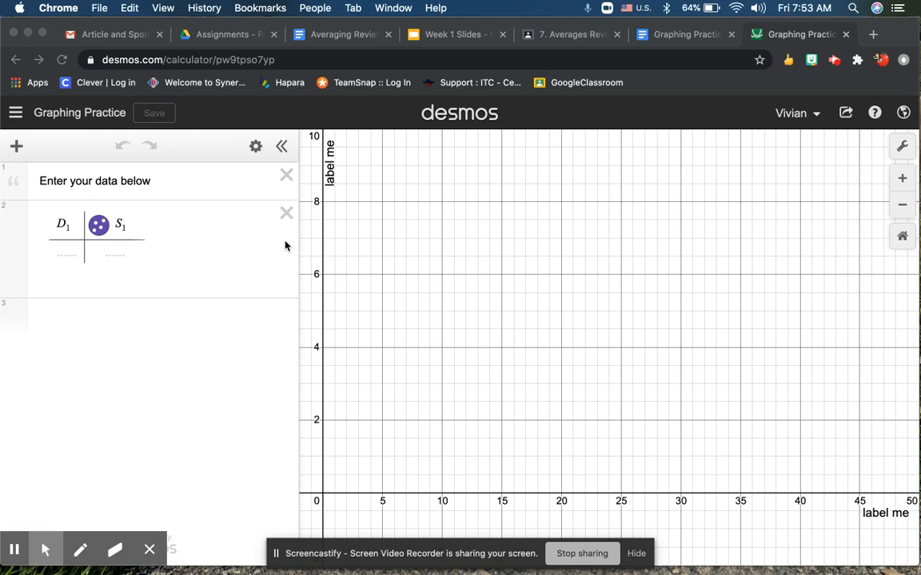
left_click(337, 264)
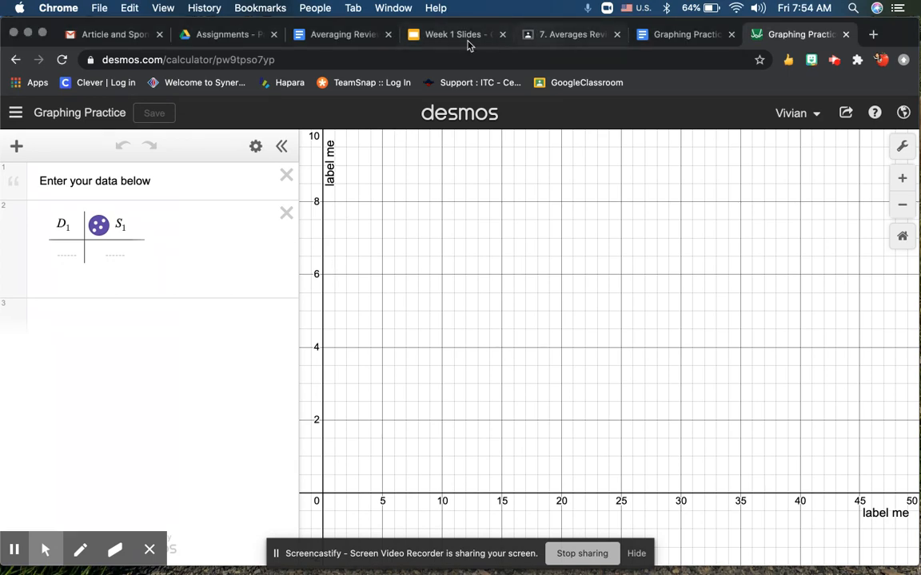
Enter the first three galaxy distances from the document, 0.5, 0.9 and 1.4, in the table's D1 column.
left_click(680, 34)
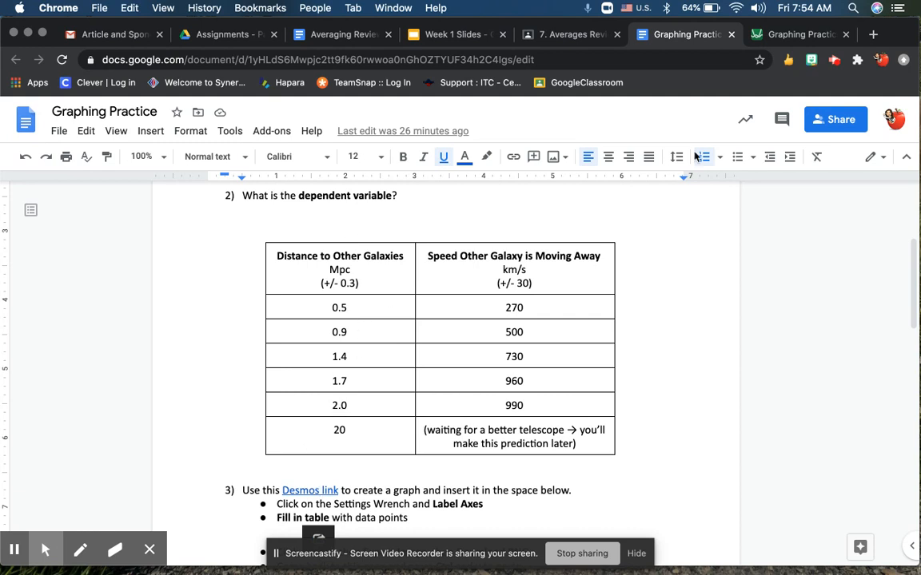
left_click(765, 34)
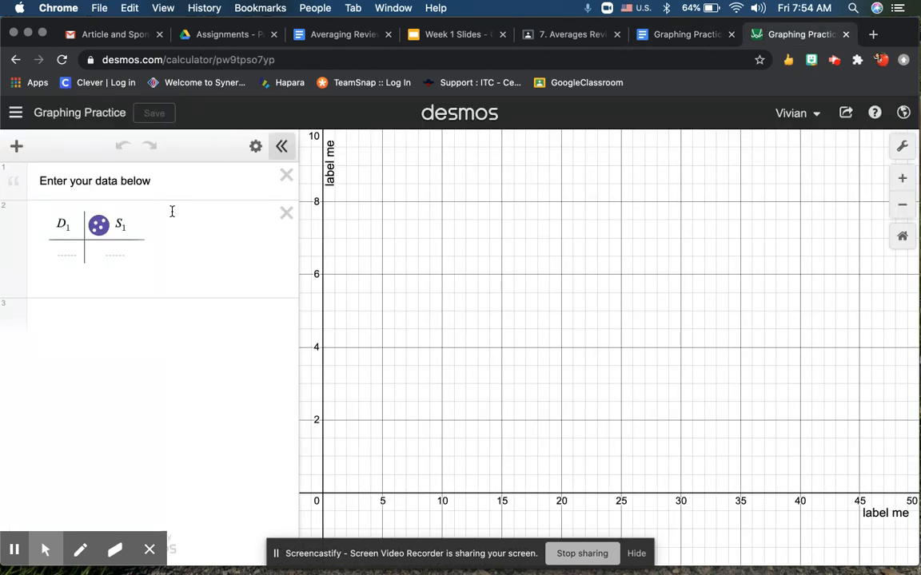
left_click(61, 260)
type("0.5")
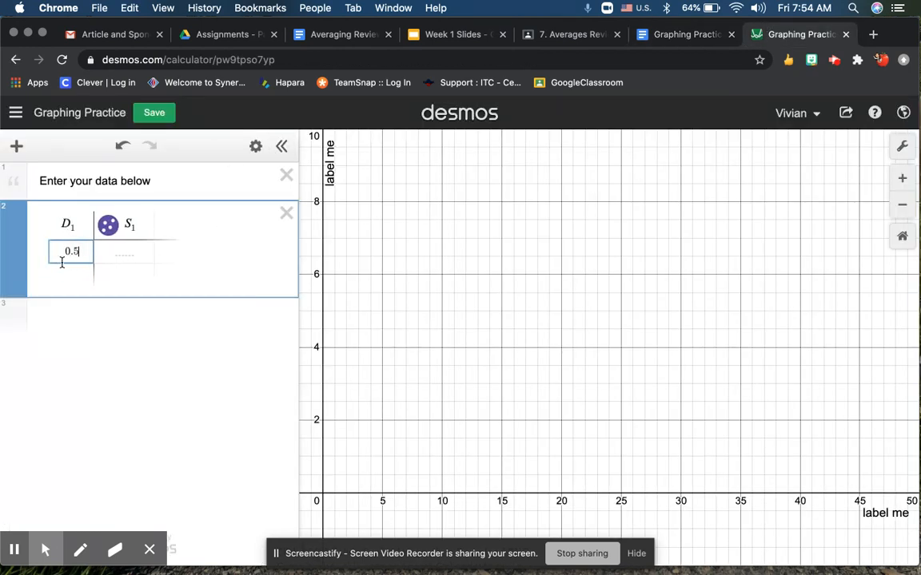
key("Return")
left_click(649, 41)
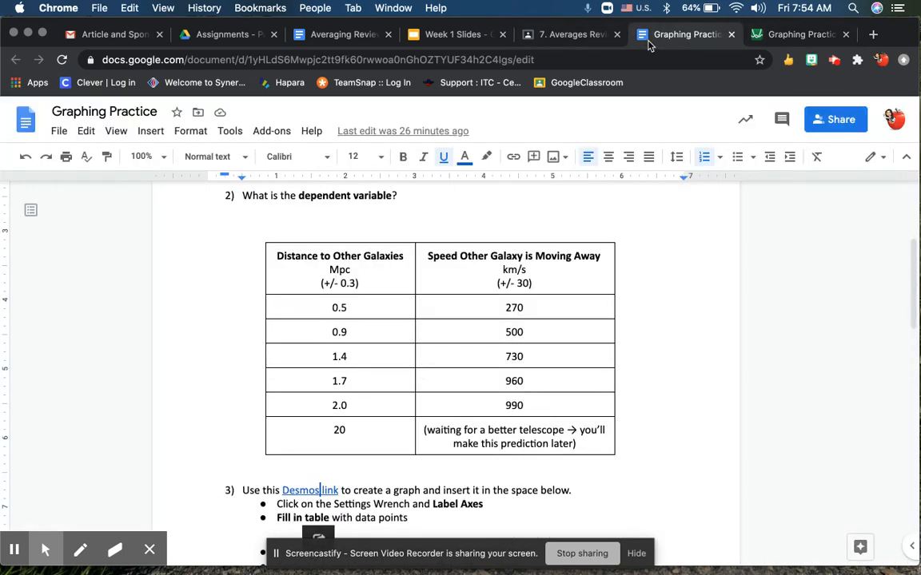
left_click(771, 39)
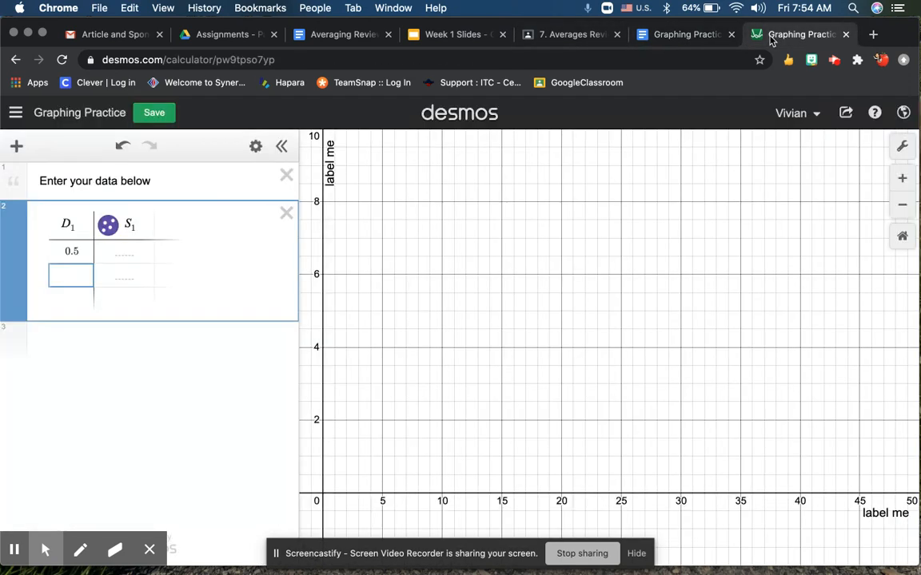
type("0.9")
key("Return")
type("1.4")
key("Return")
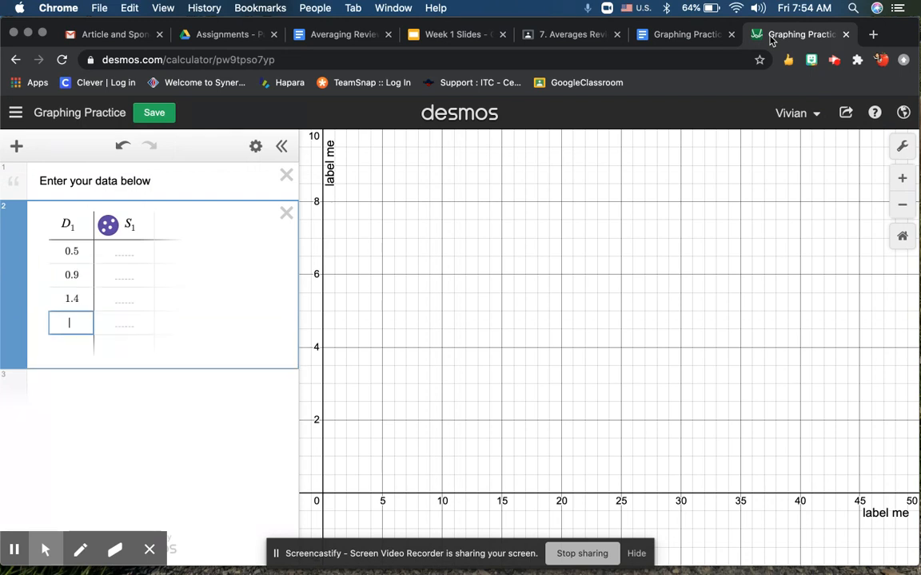
Add the remaining galaxy distances from the document, 1.7, 2.0 and 20, to the D1 column.
left_click(664, 35)
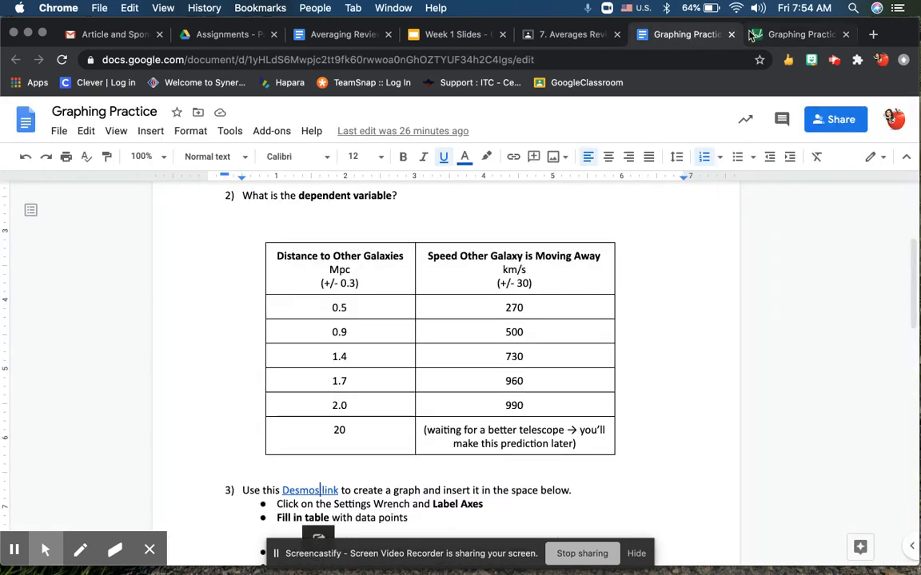
left_click(754, 35)
type("1.")
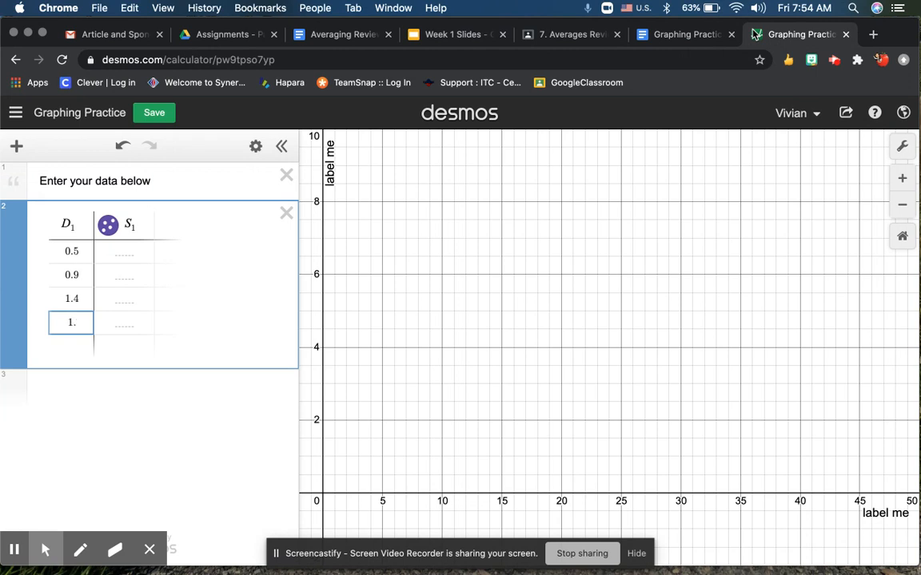
type("7")
key("Return")
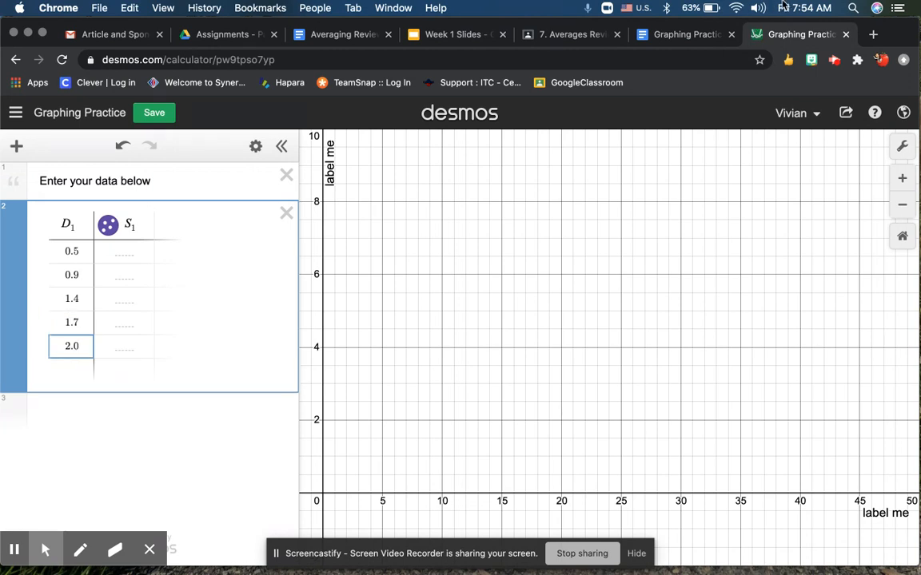
left_click(694, 35)
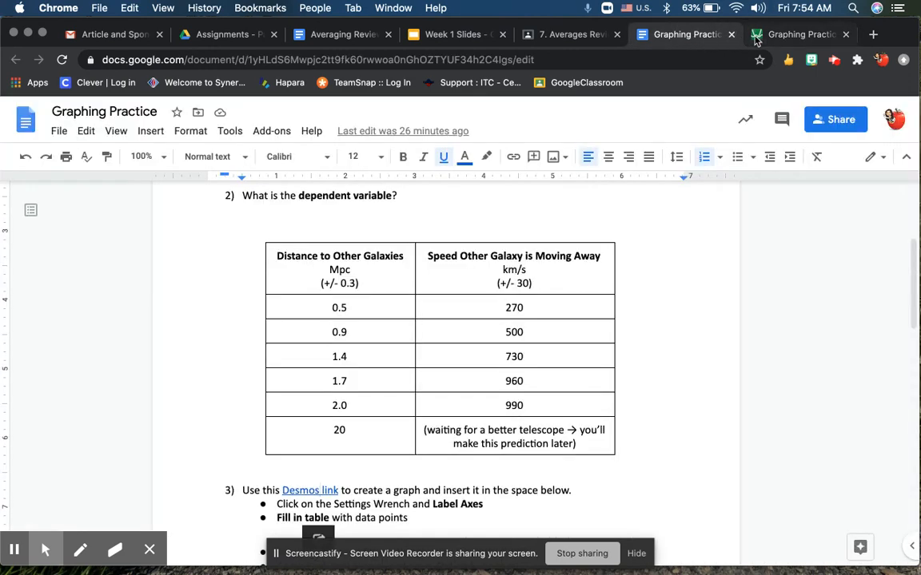
left_click(756, 40)
type("2")
key("BackSpace")
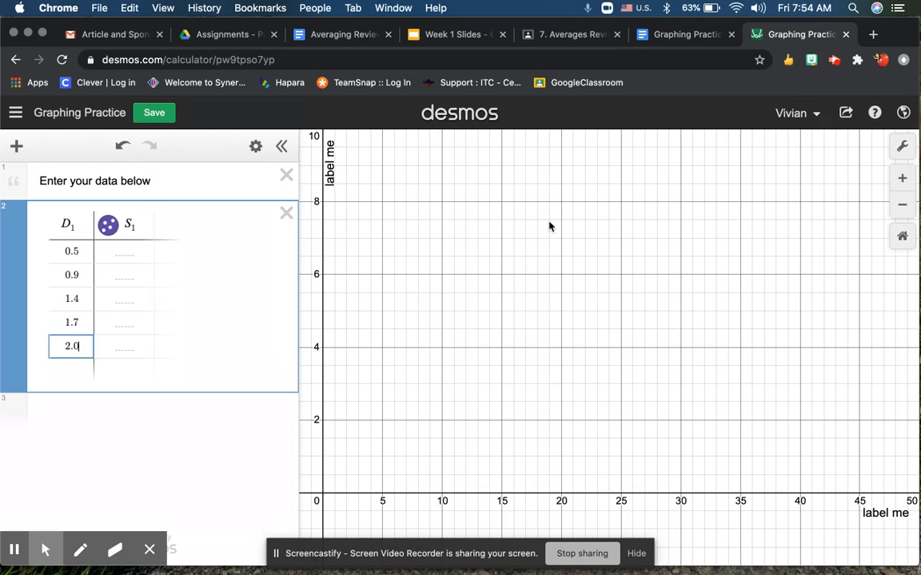
key("Return")
type("20")
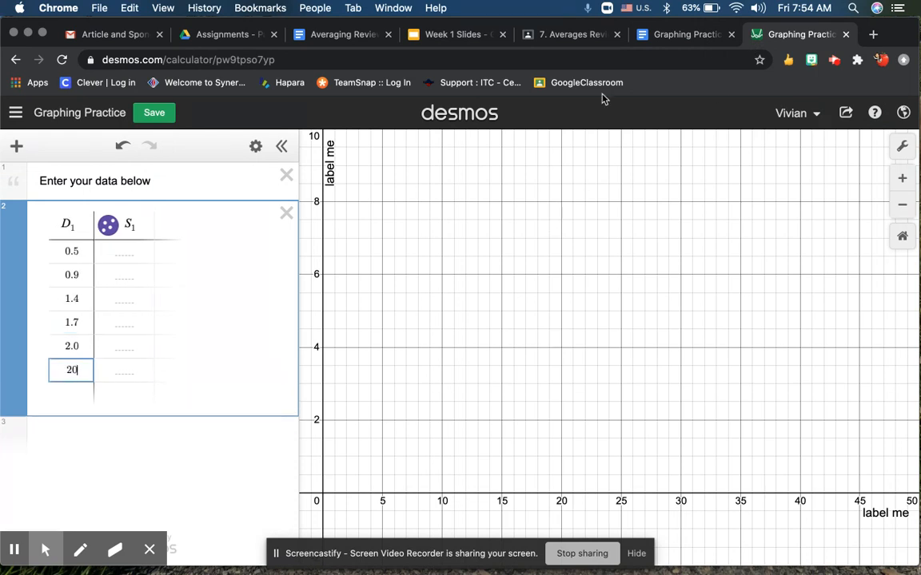
Enter the speeds 270, 500 and 730 in the S1 column for distances 0.5, 0.9 and 1.4.
left_click(704, 35)
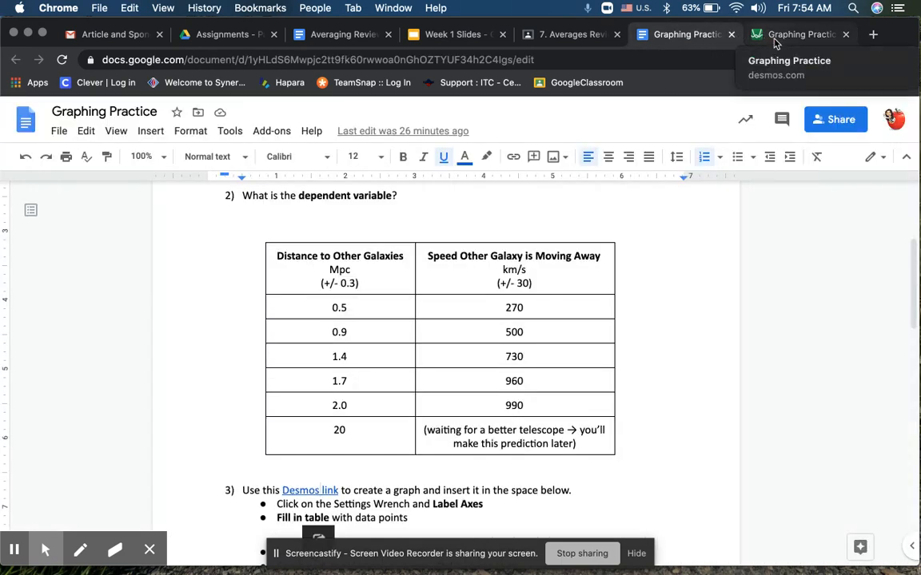
left_click(773, 43)
left_click(123, 253)
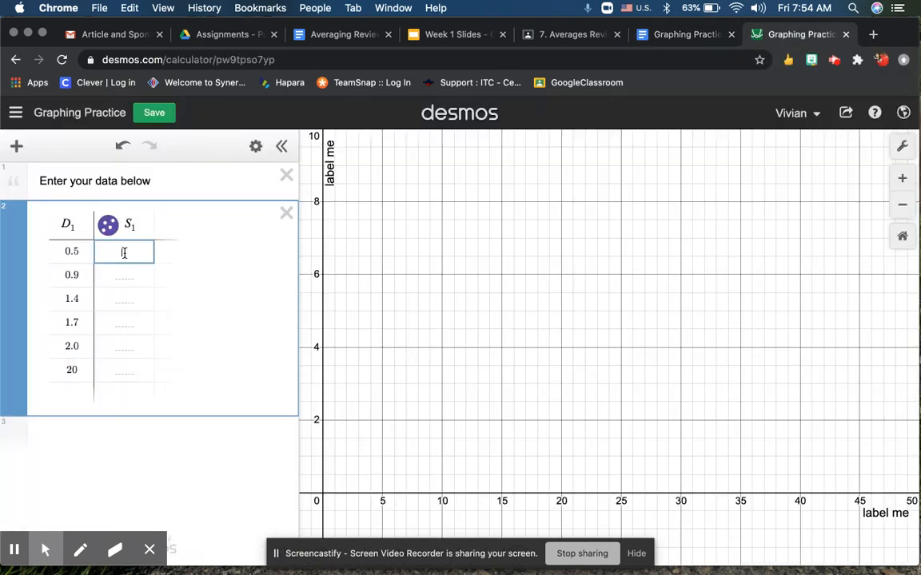
type("20")
key("Return")
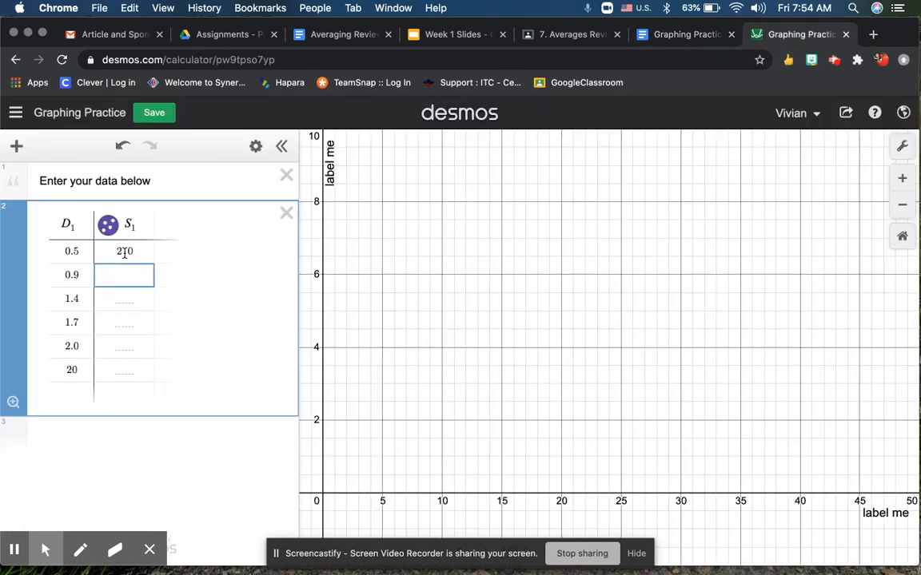
type("300")
left_click(663, 40)
left_click(772, 42)
type("500")
key("Return")
type("730")
key("Return")
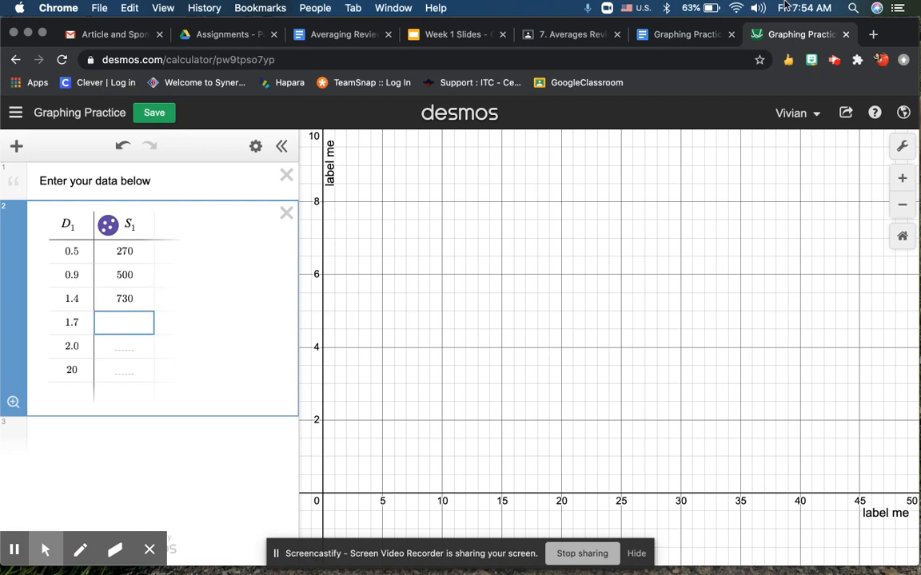
Enter the speeds 960 and 990 in the S1 column for distances 1.7 and 2.0.
left_click(701, 36)
left_click(761, 36)
type("960")
key("Return")
type("990")
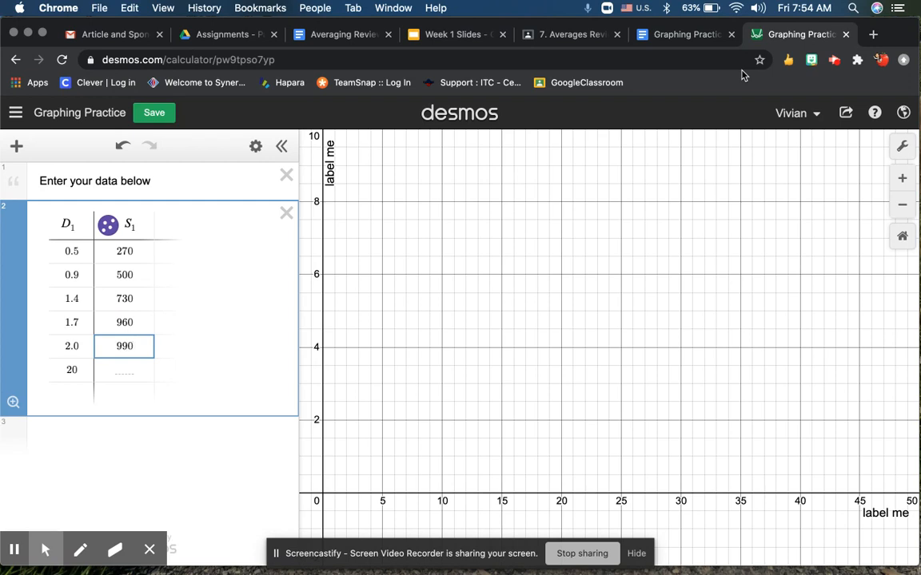
Clear the distance 20 from the last table row and zoom the graph to fit the data points.
left_click(75, 370)
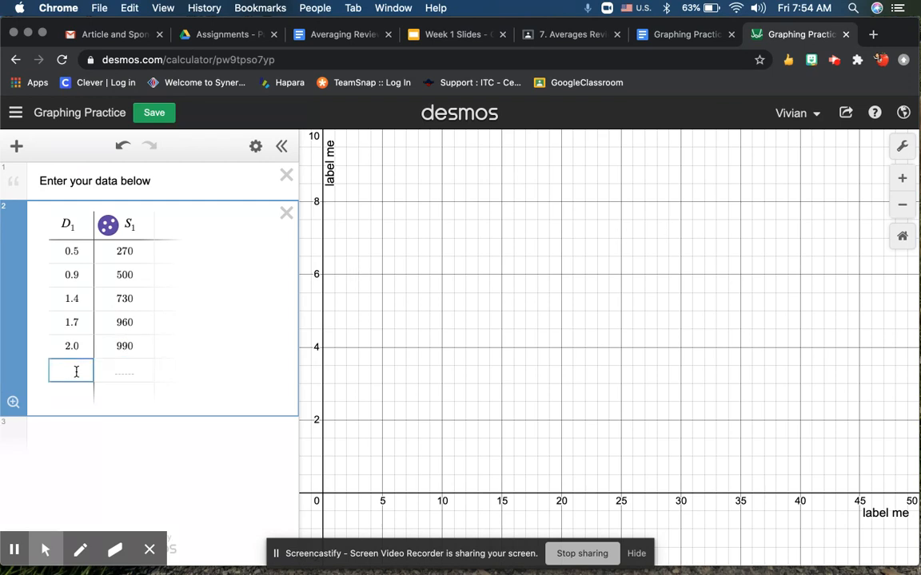
left_click(144, 463)
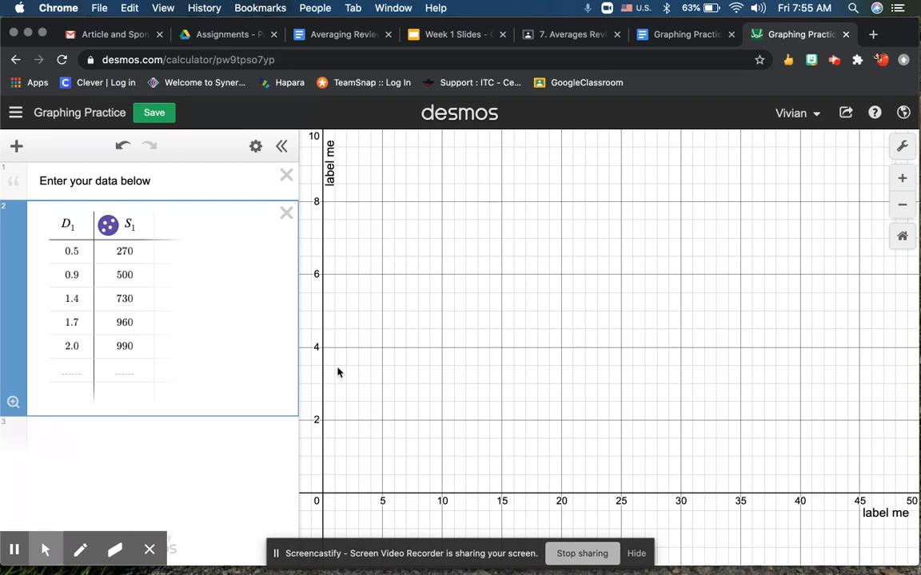
left_click(12, 403)
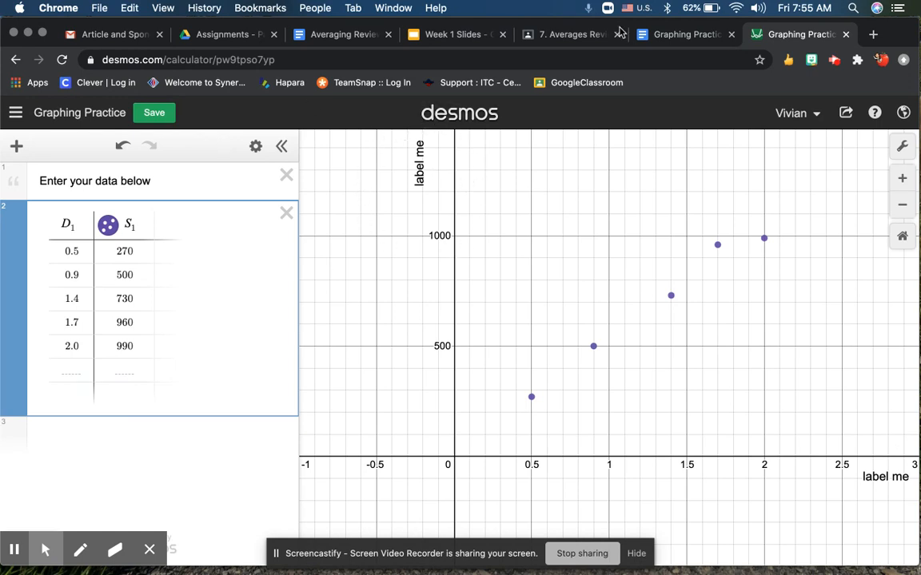
Check the data table headings in the Graphing Practice document and label the Desmos graph's x-axis "Distance to other Galaxies".
left_click(655, 34)
scroll(436, 284, "up", 5)
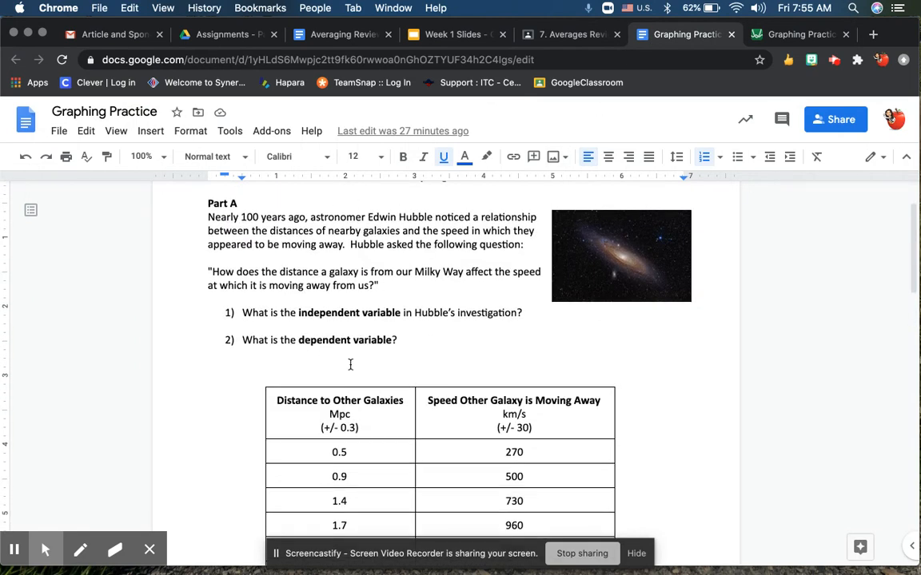
scroll(437, 412, "down", 3)
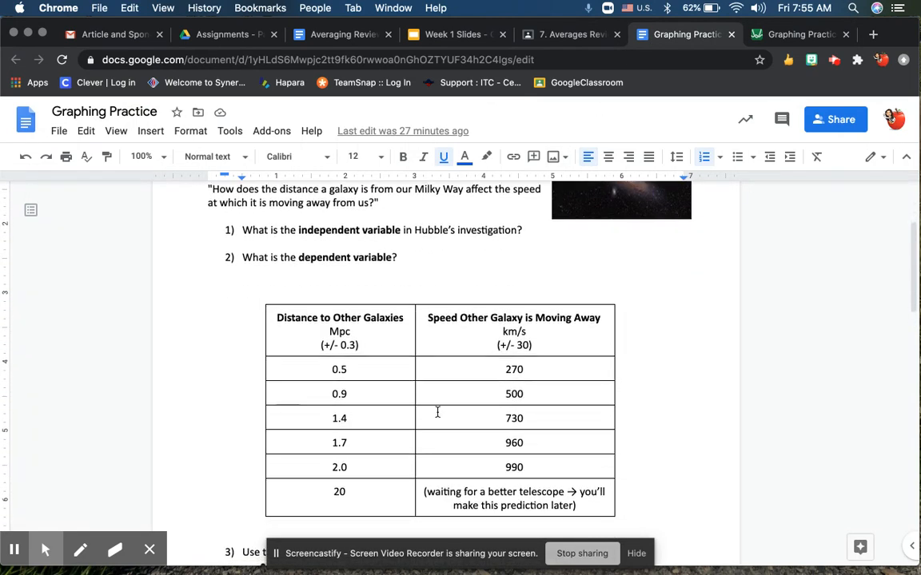
scroll(563, 275, "down", 2)
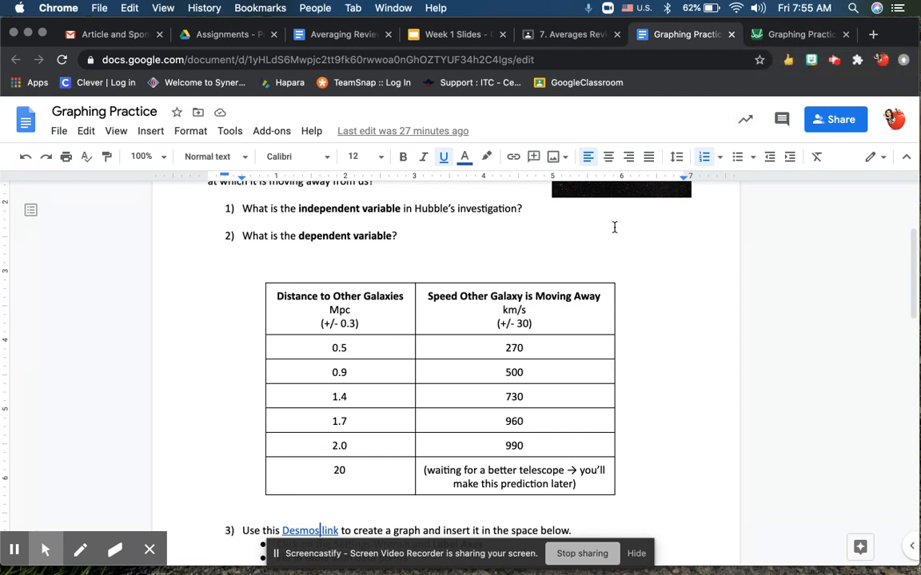
left_click(792, 40)
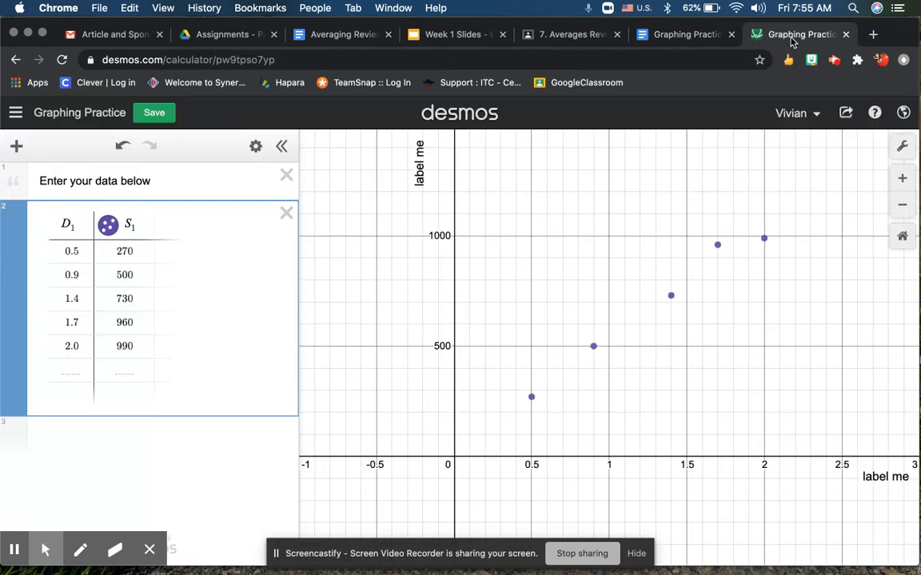
left_click(899, 153)
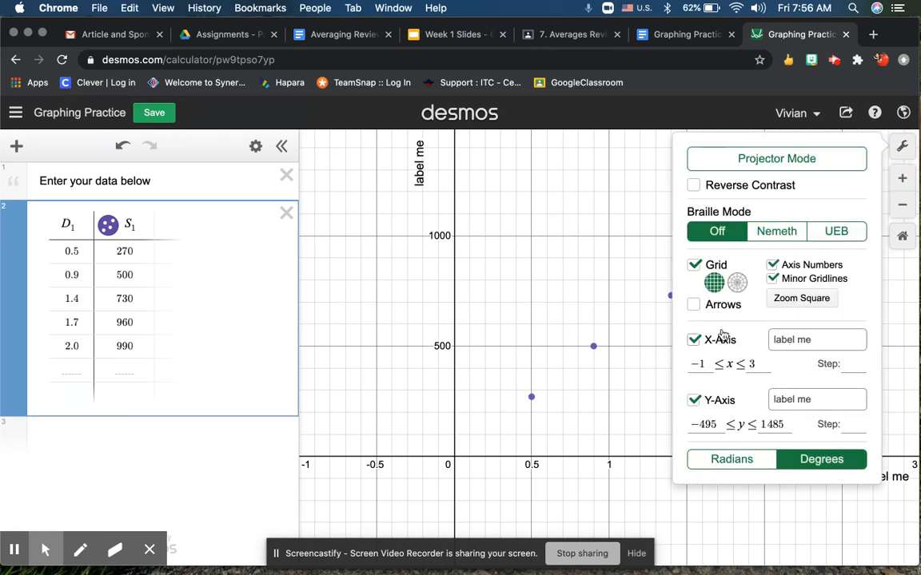
triple_click(799, 339)
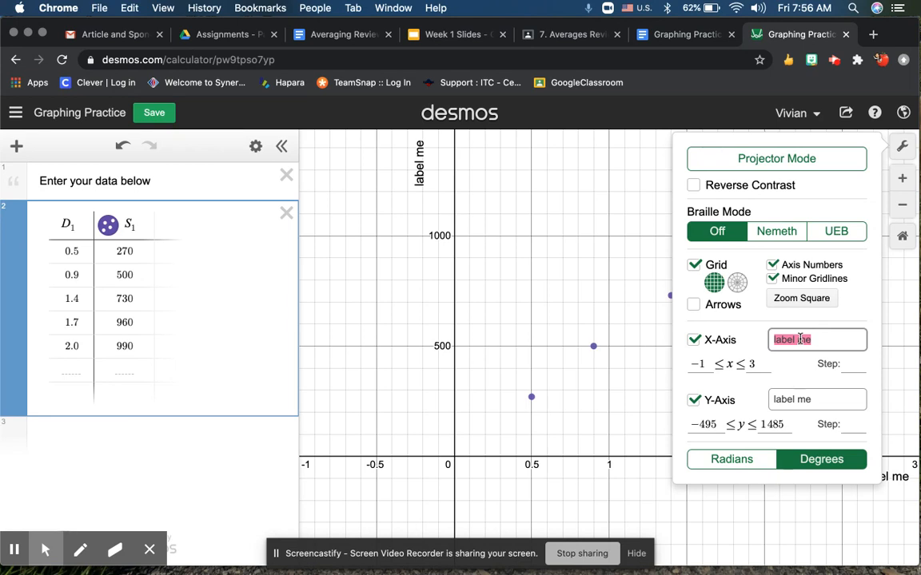
type("Dista")
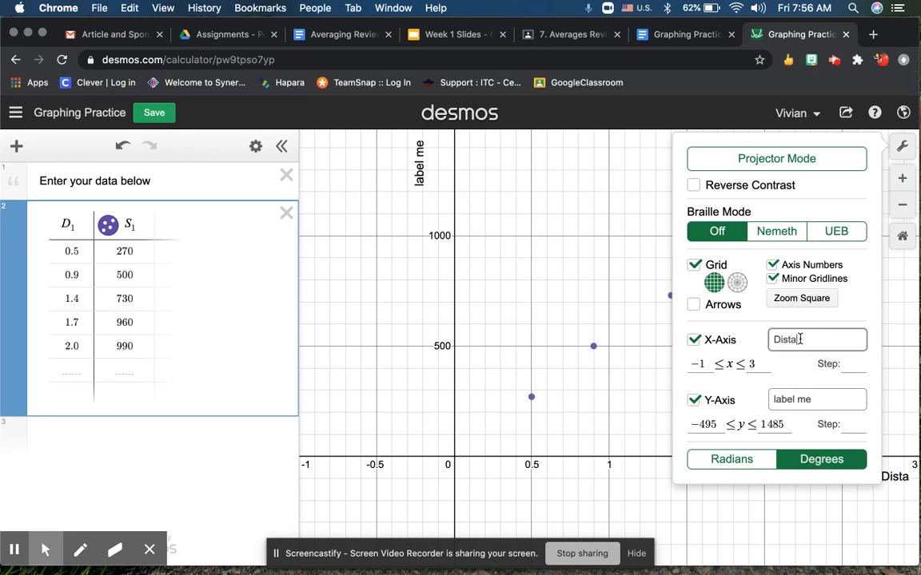
type("nce to other ")
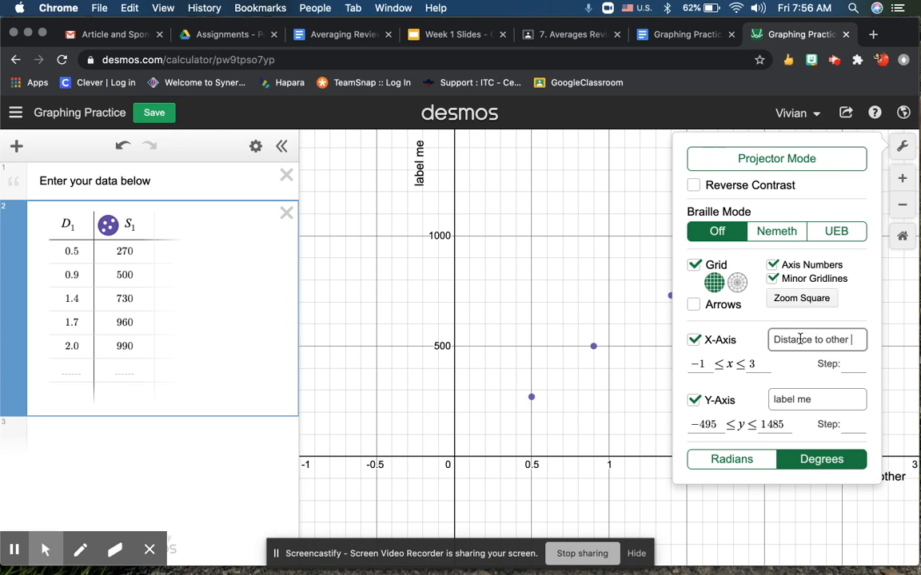
type("Galaxies")
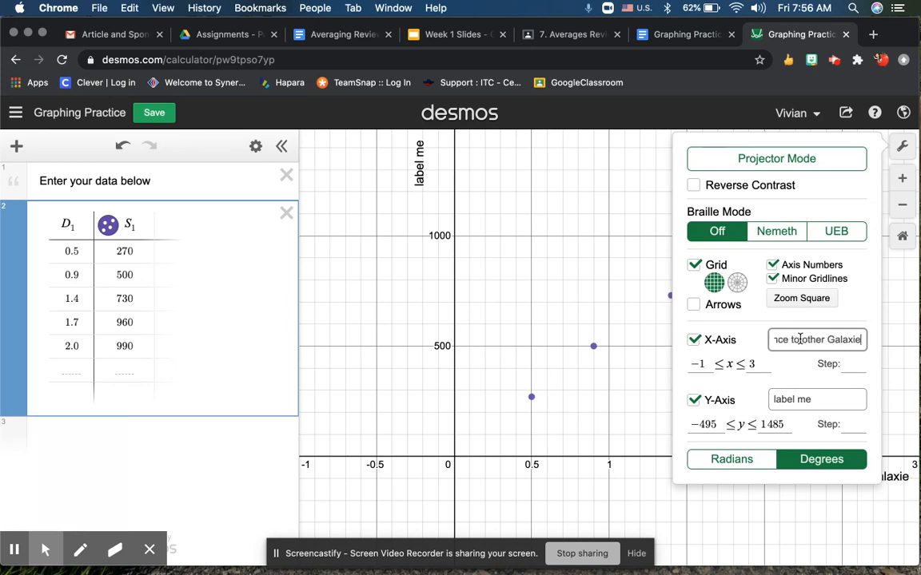
Look up the distance unit in the document's table and append "(mpc)" to the graph's x-axis label.
left_click(655, 35)
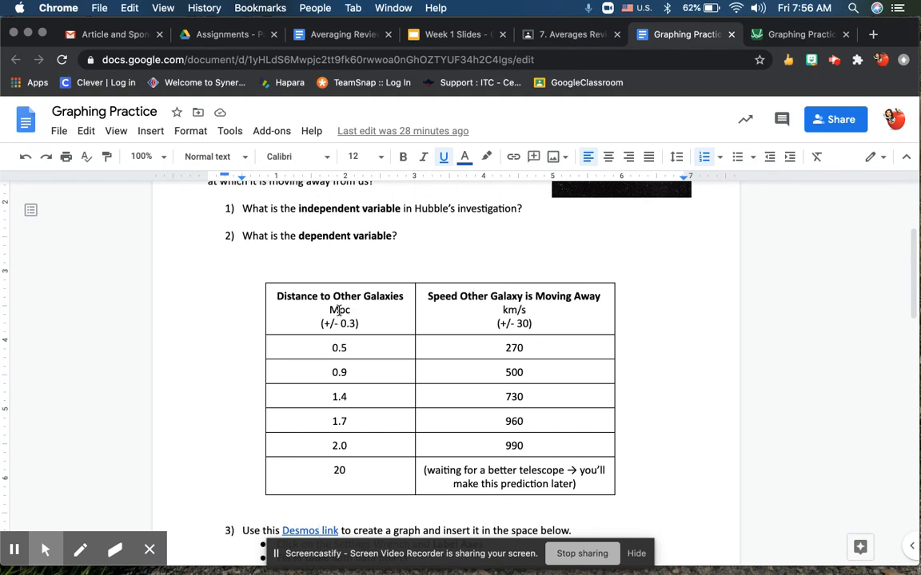
double_click(340, 309)
left_click(791, 35)
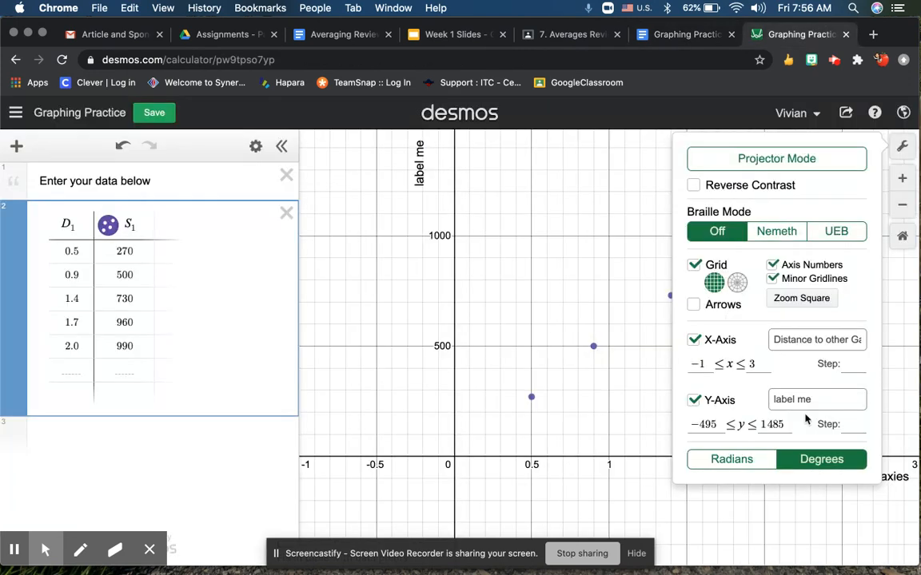
left_click(853, 339)
key("Down")
type("(mpc)")
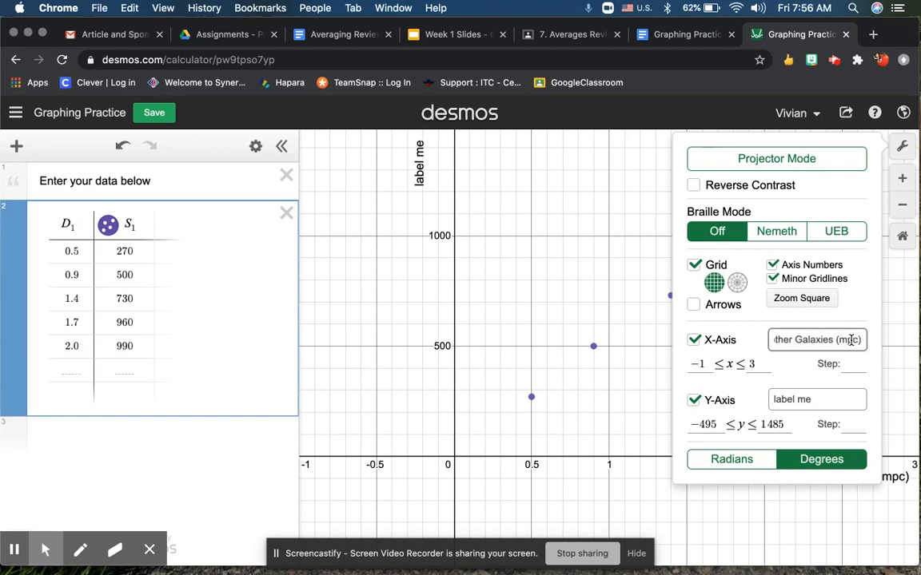
left_click(788, 539)
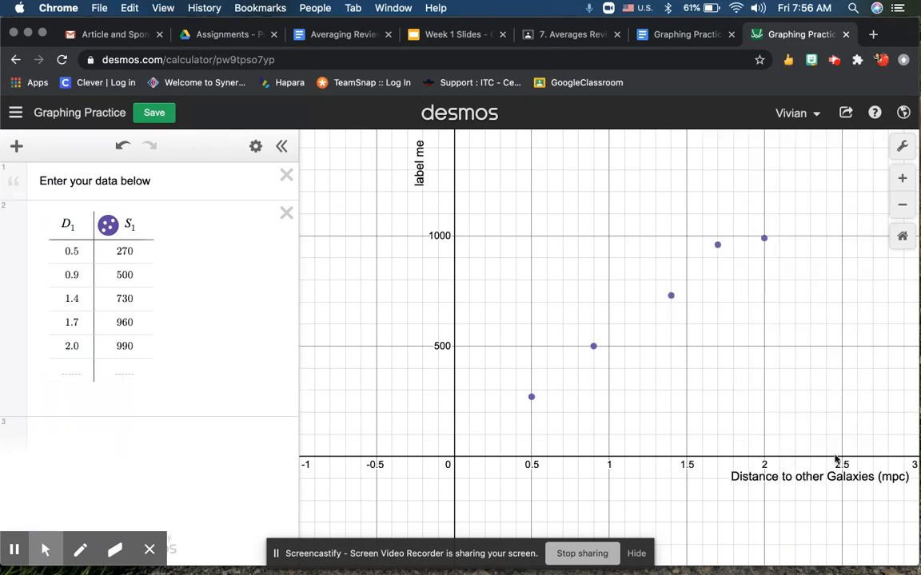
Label the graph's y-axis "Speed to other Galaxies (km/s)".
left_click(897, 153)
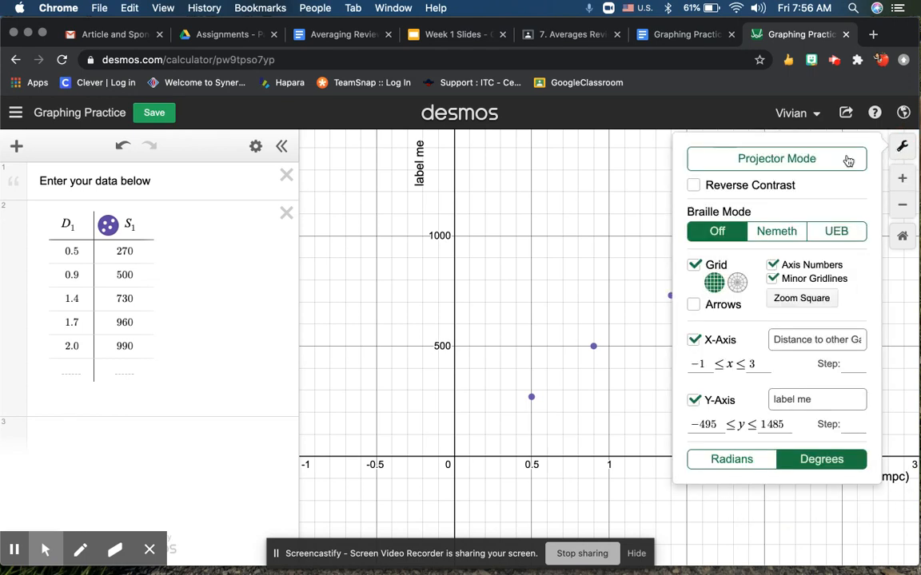
triple_click(819, 399)
type("Speed ")
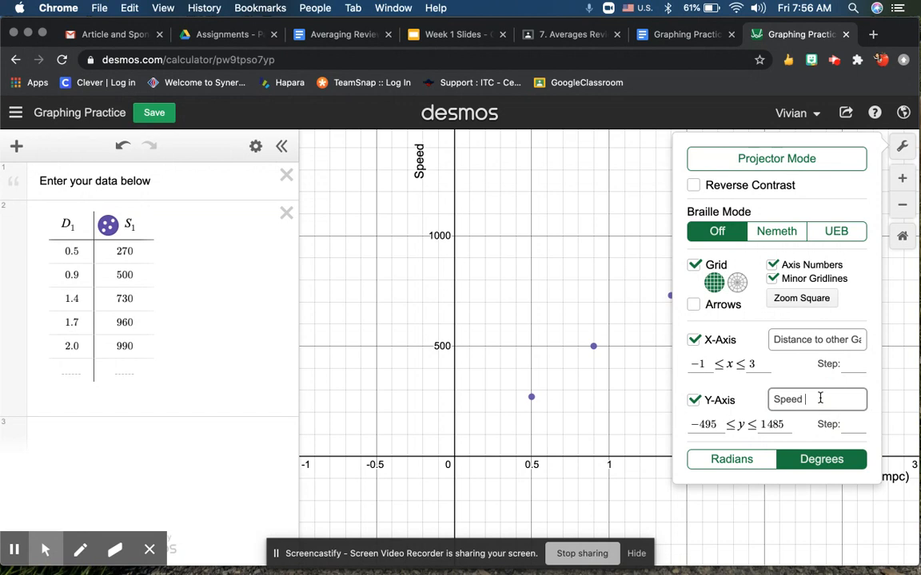
type("to toeh")
key("BackSpace")
key("BackSpace")
key("BackSpace")
type("other Galeaxies (")
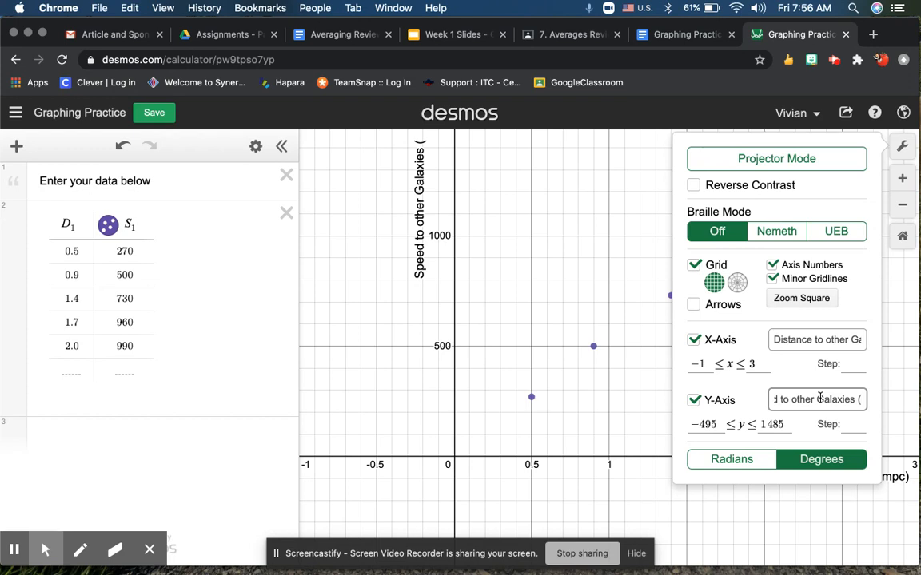
type("km/s")
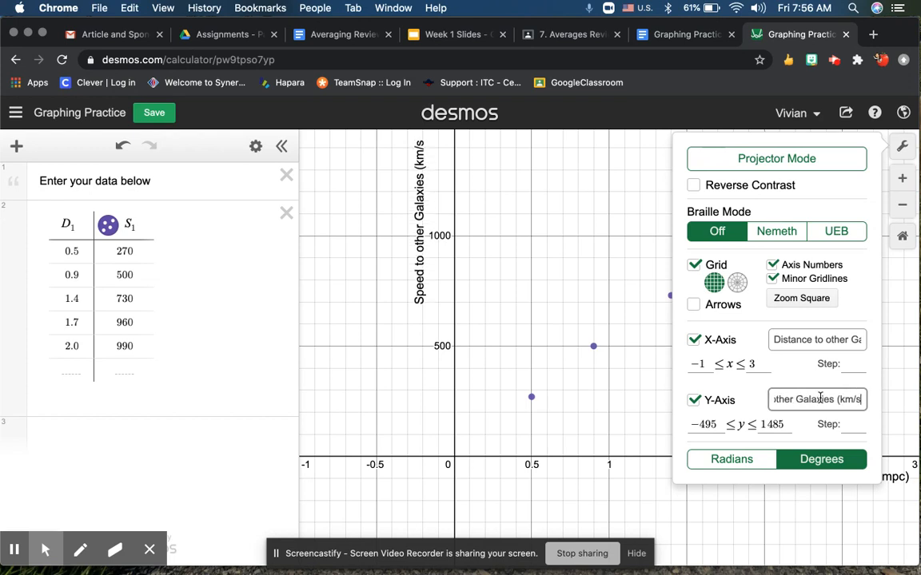
type(")")
left_click(565, 436)
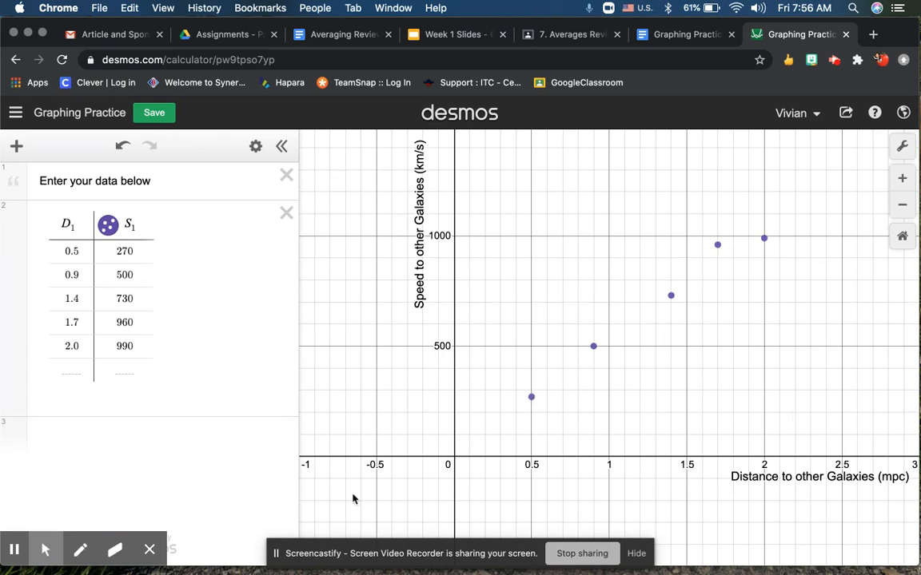
Shift the graph so the first quadrant fills most of the view and export it as a PNG image.
left_click_drag(489, 422, 393, 465)
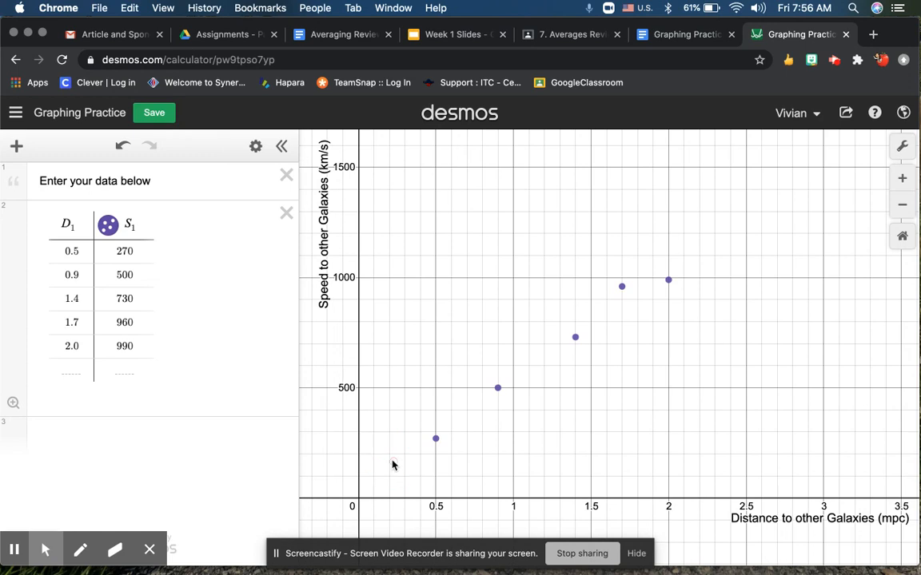
left_click(847, 116)
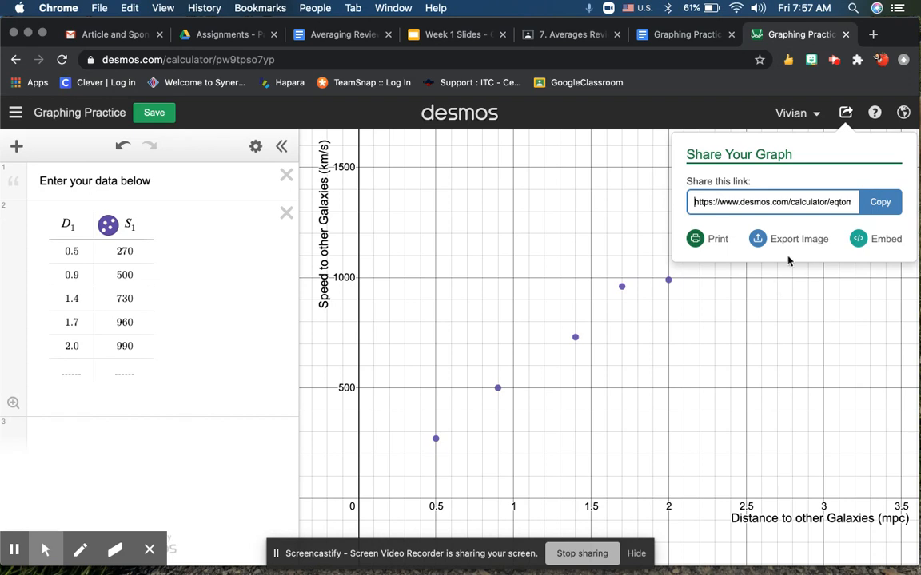
left_click(797, 239)
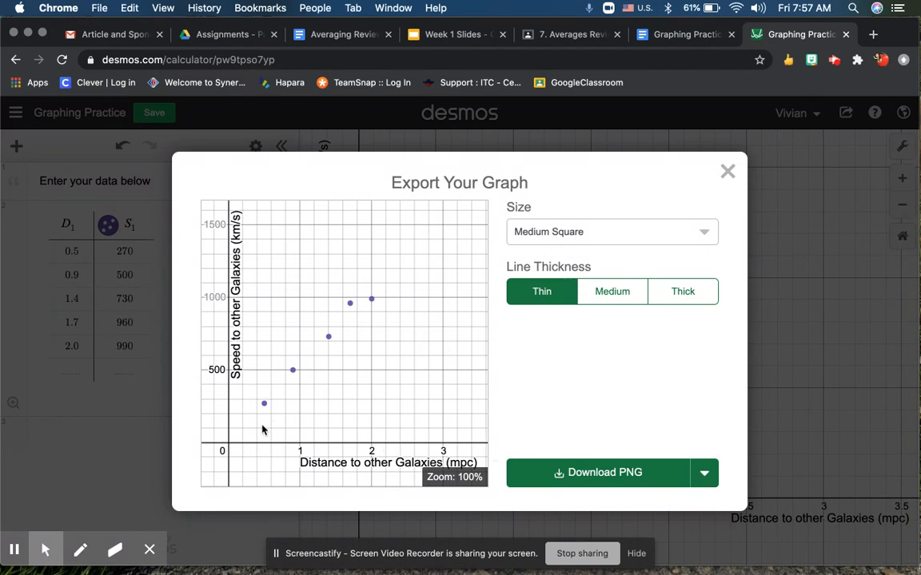
left_click(629, 481)
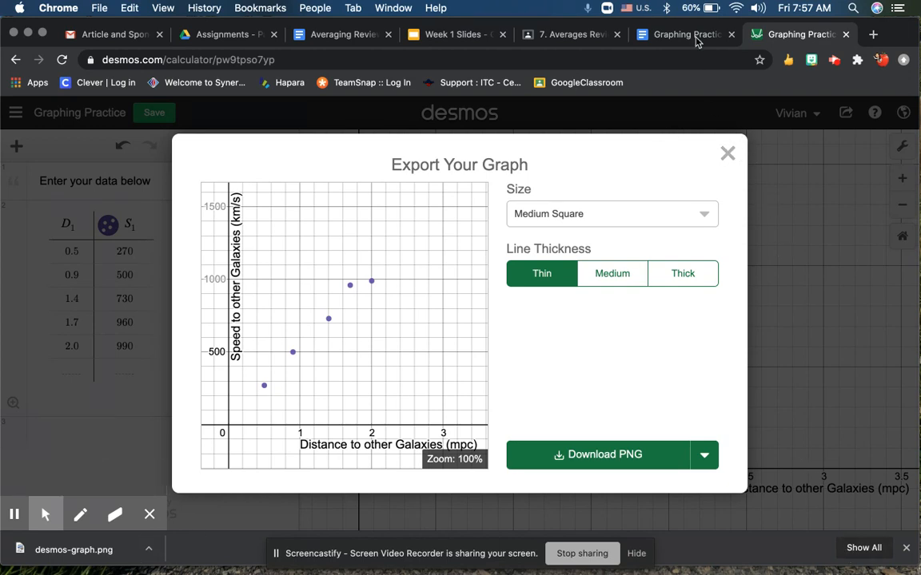
Switch to the Graphing Practice document and insert the downloaded desmos-graph.png below the question 3 instructions.
left_click(660, 32)
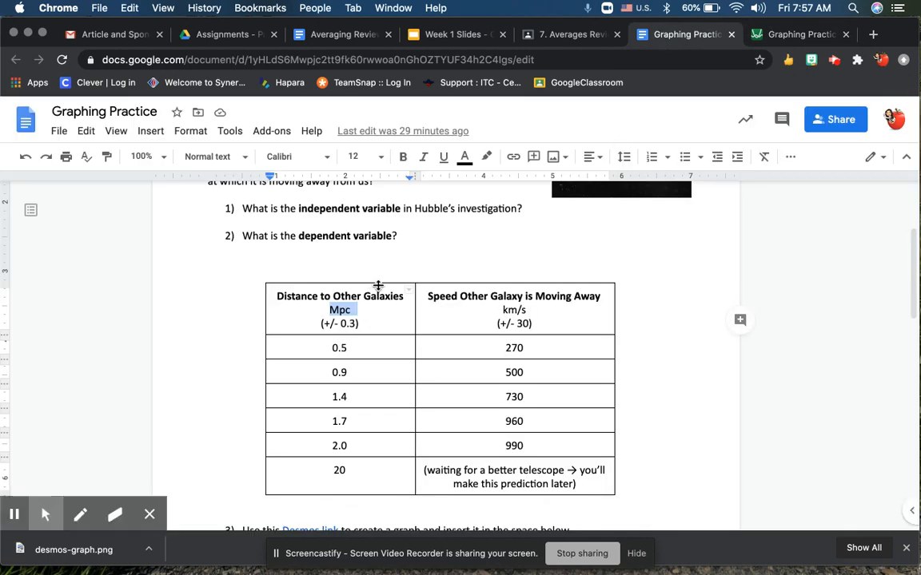
scroll(378, 285, "down", 5)
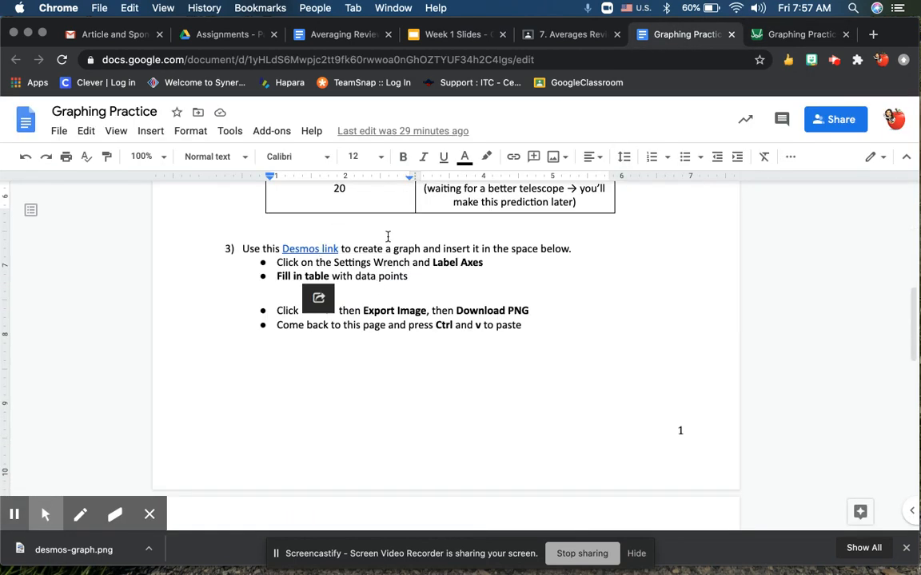
scroll(449, 330, "down", 3)
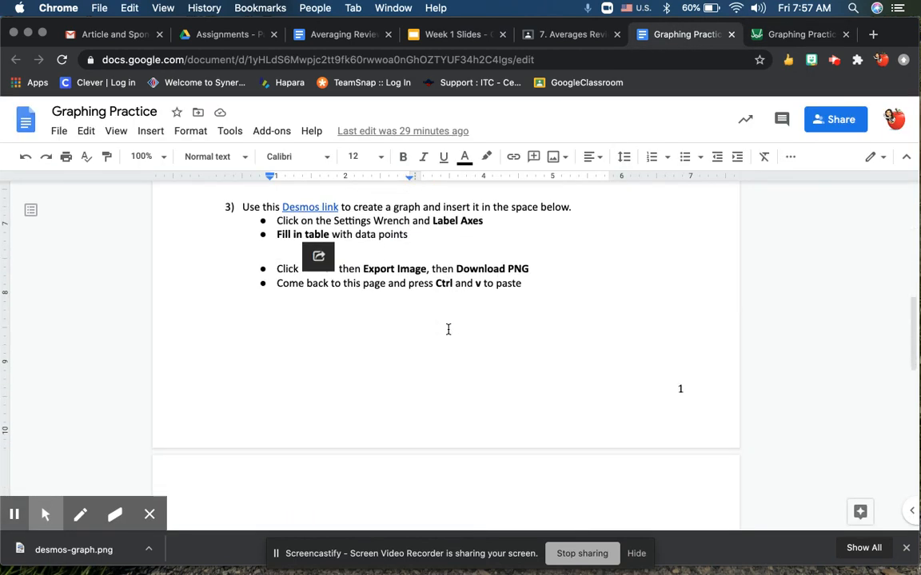
scroll(449, 291, "up", 2)
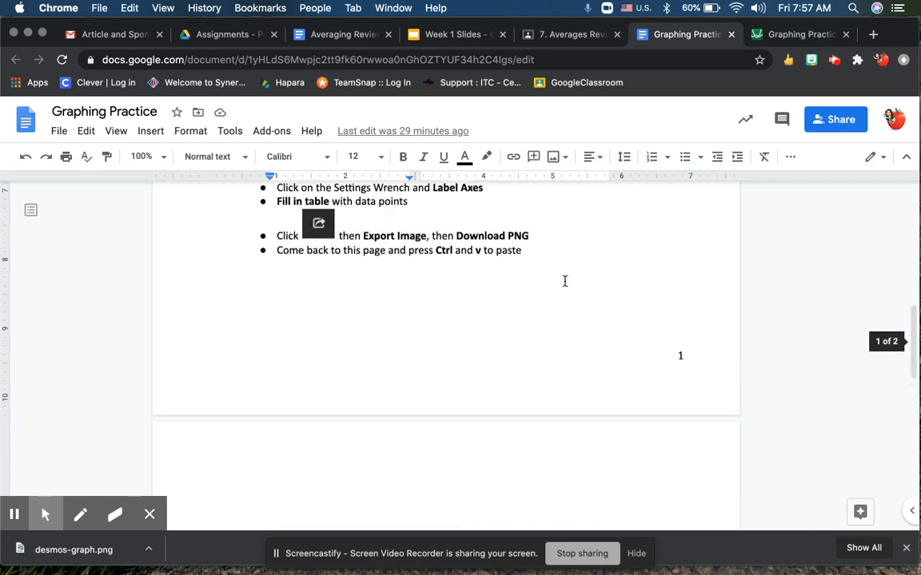
left_click(549, 263)
left_click_drag(102, 557, 312, 302)
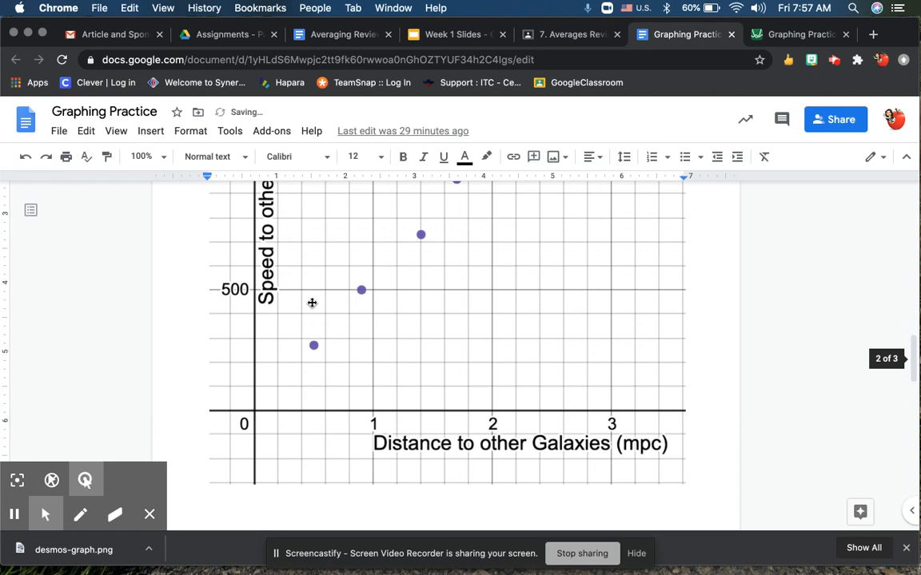
scroll(380, 335, "up", 10)
scroll(382, 337, "down", 10)
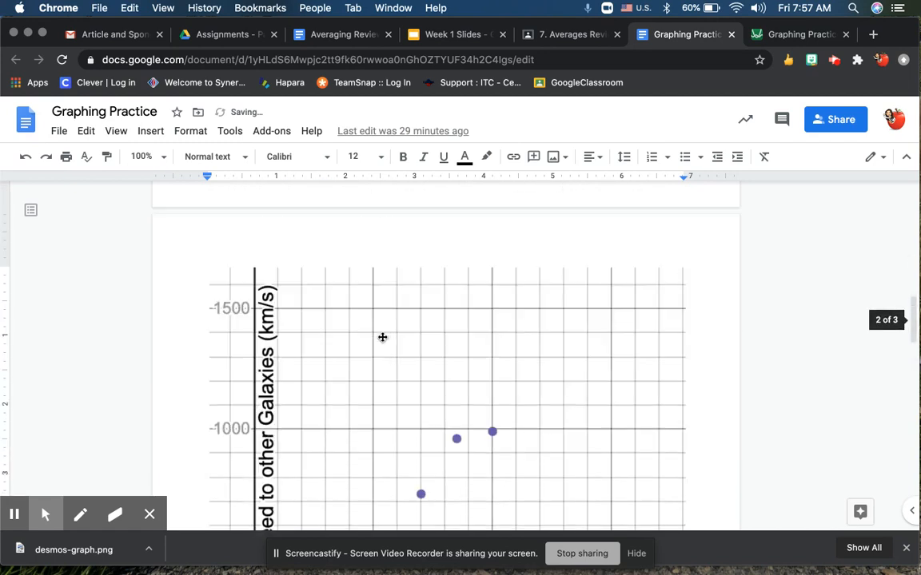